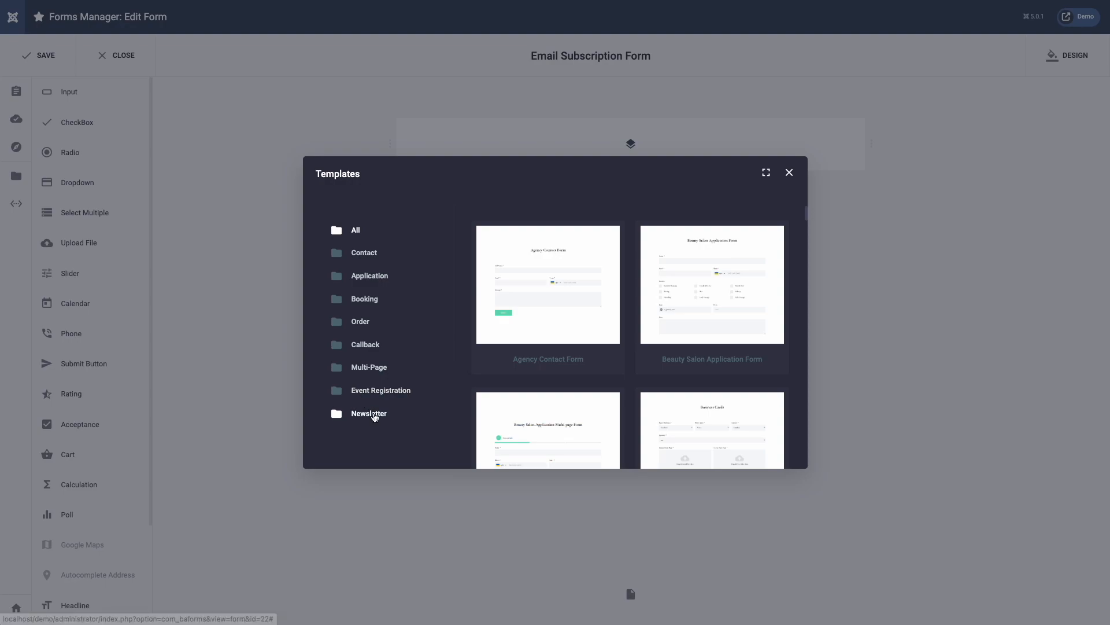
Step: Dismiss the template gallery so the Email Subscription Form stays blank with one empty row
{"action": "scroll", "coordinate": [539, 408], "scroll_direction": "down", "scroll_amount": 5}
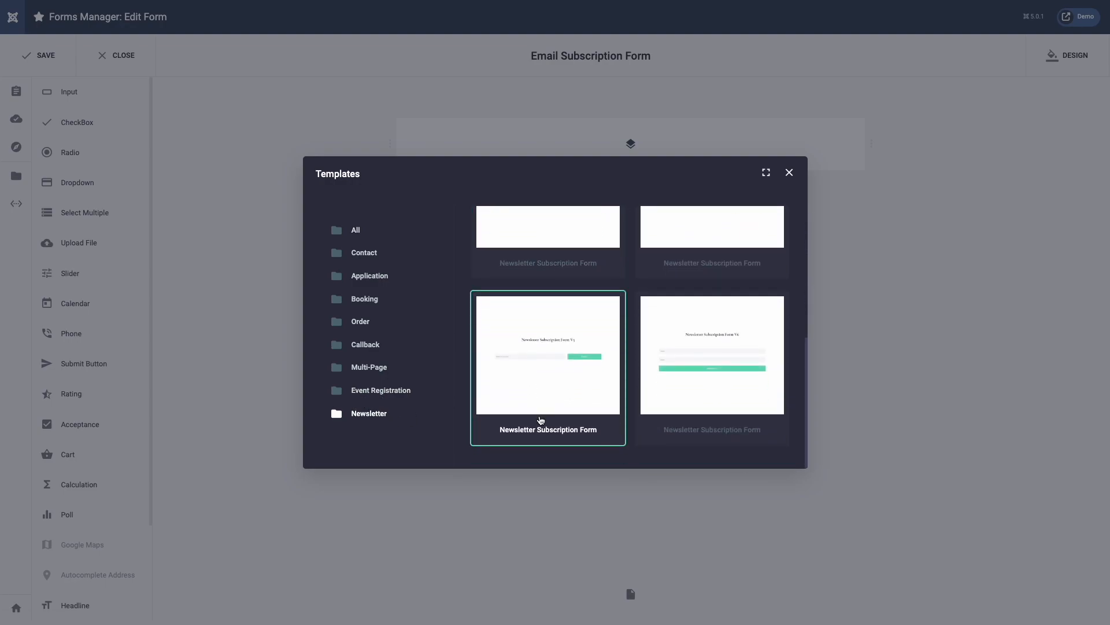
{"action": "left_click", "coordinate": [445, 510]}
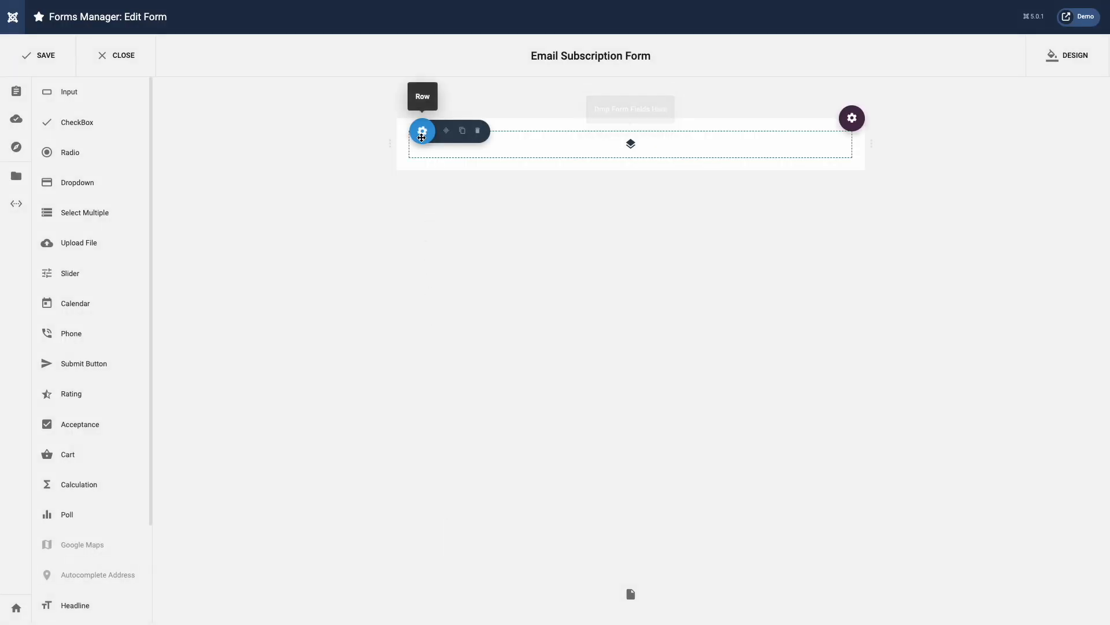
Step: Split the form row into two columns and widen the left column
{"action": "left_click", "coordinate": [443, 133]}
{"action": "left_click_drag", "start_coordinate": [403, 89], "coordinate": [419, 90]}
{"action": "left_click", "coordinate": [538, 208]}
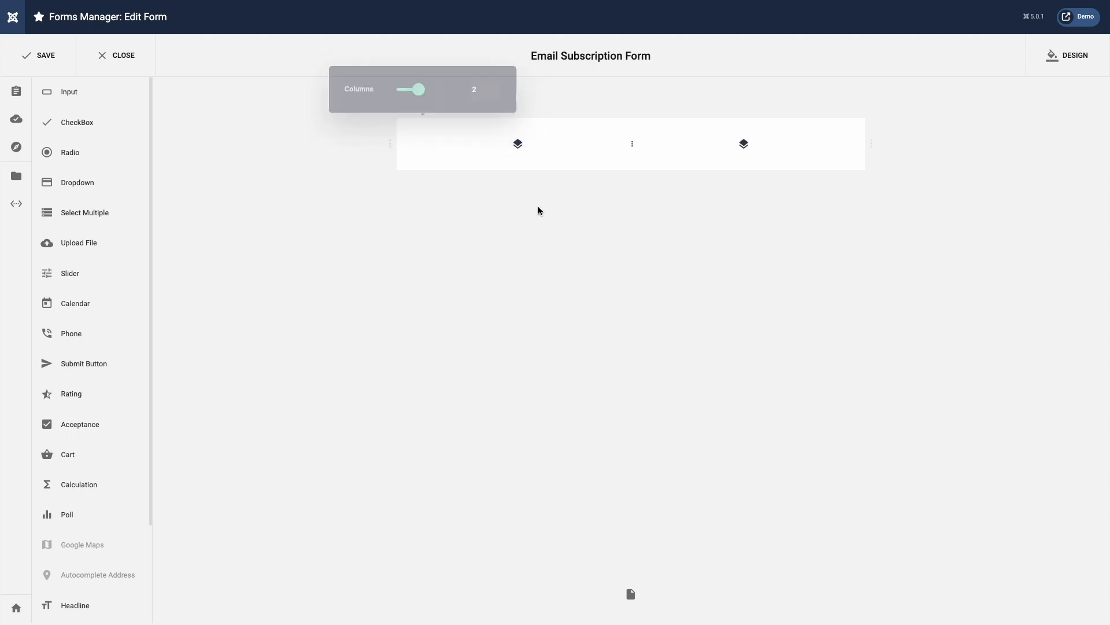
{"action": "left_click_drag", "start_coordinate": [630, 146], "coordinate": [688, 149]}
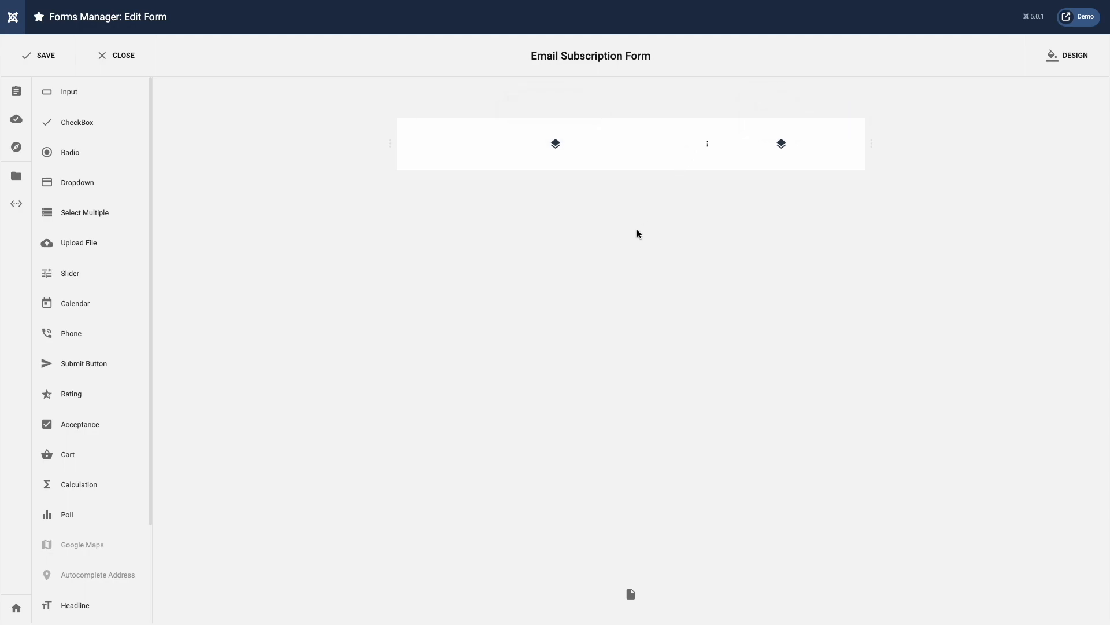
Step: Add an unlabeled Email input with placeholder 'Enter email address' to the left column, docking its settings right
{"action": "left_click_drag", "start_coordinate": [131, 102], "coordinate": [488, 142]}
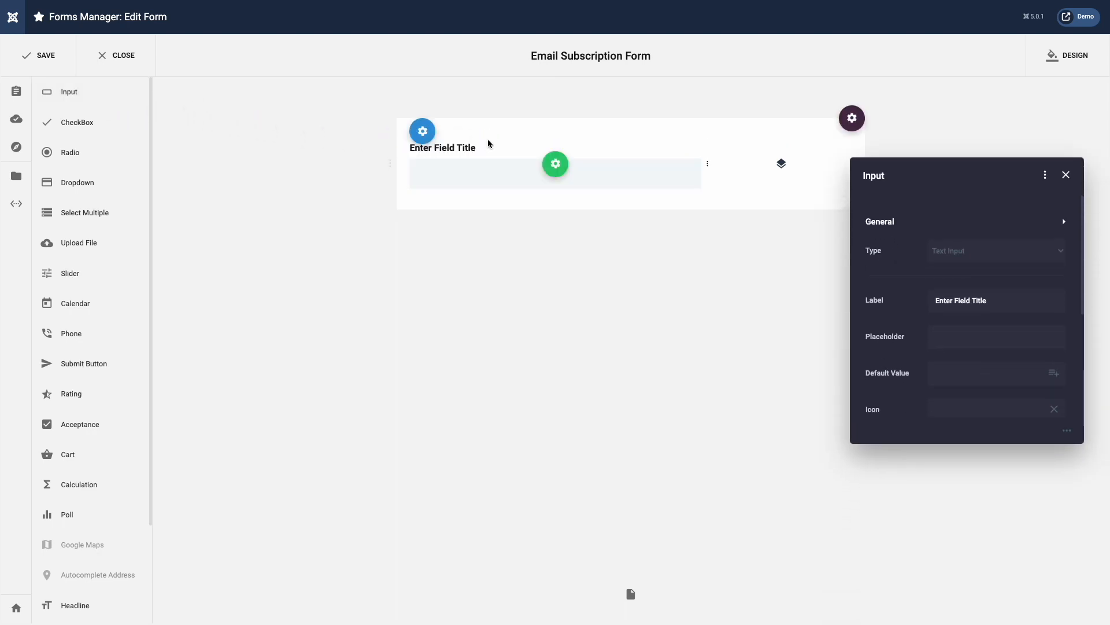
{"action": "left_click", "coordinate": [983, 255]}
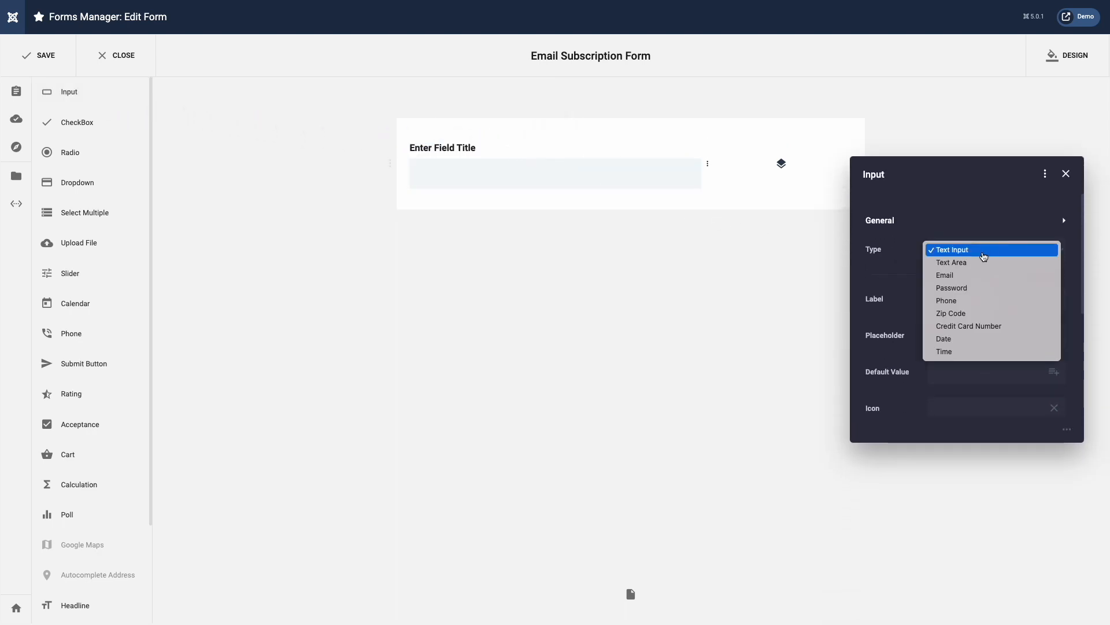
{"action": "left_click", "coordinate": [979, 276]}
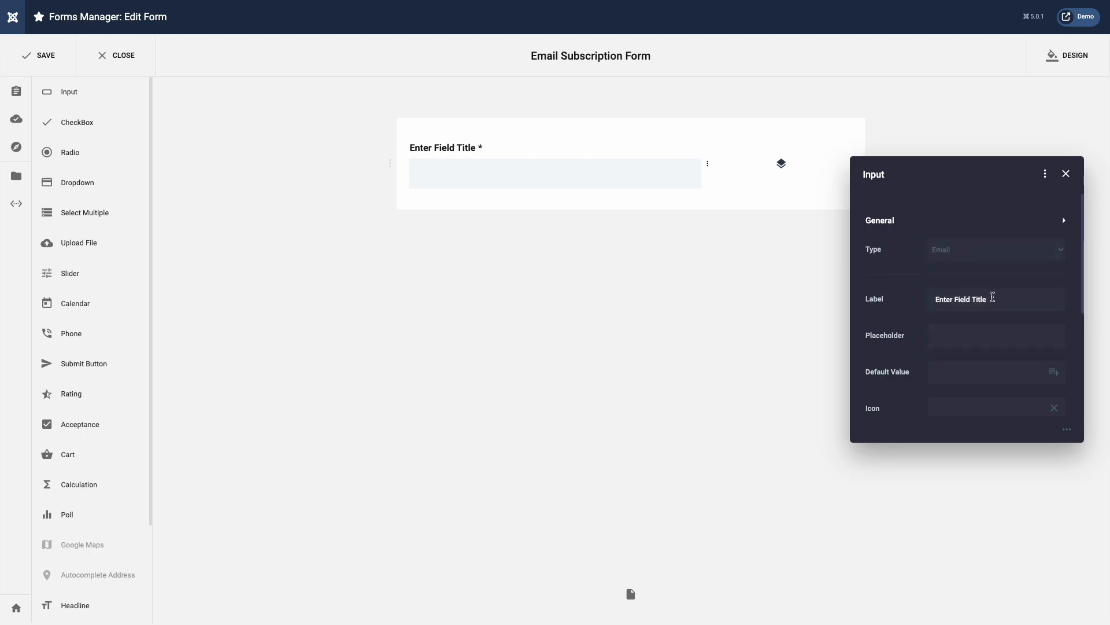
{"action": "triple_click", "coordinate": [993, 296]}
{"action": "key", "text": "BackSpace"}
{"action": "left_click", "coordinate": [981, 338]}
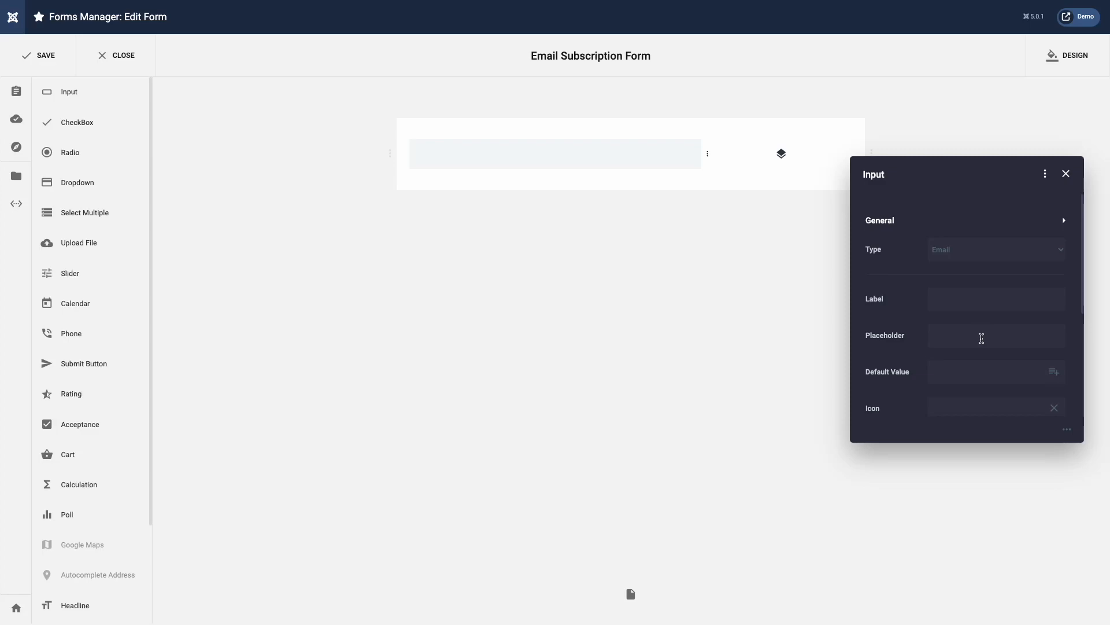
{"action": "type", "text": "Enter email address"}
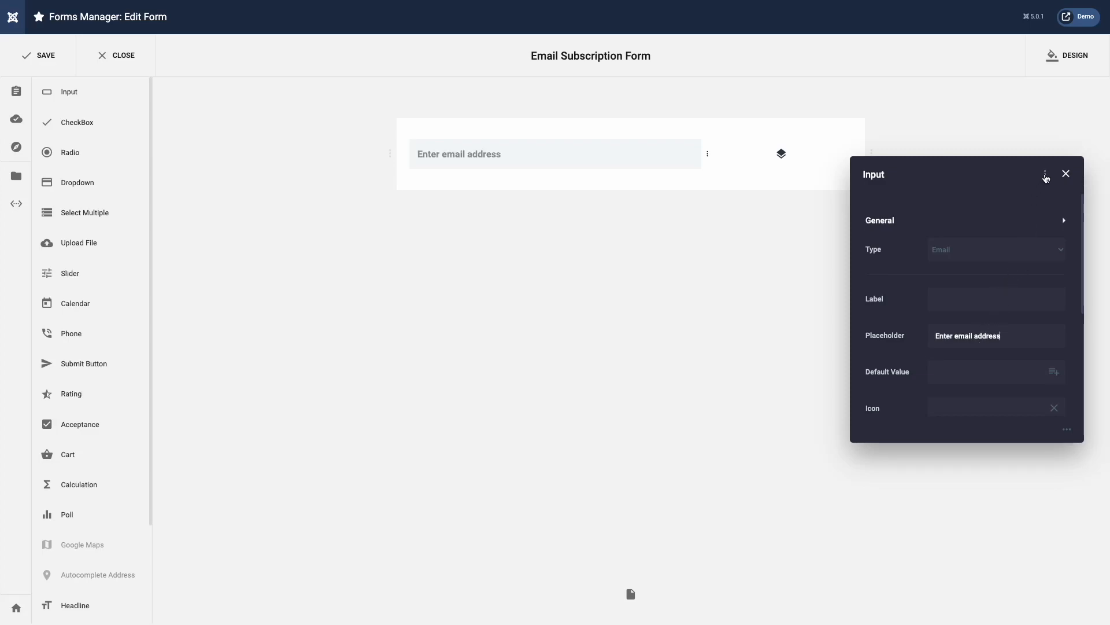
{"action": "left_click", "coordinate": [1046, 175]}
{"action": "left_click", "coordinate": [1046, 188]}
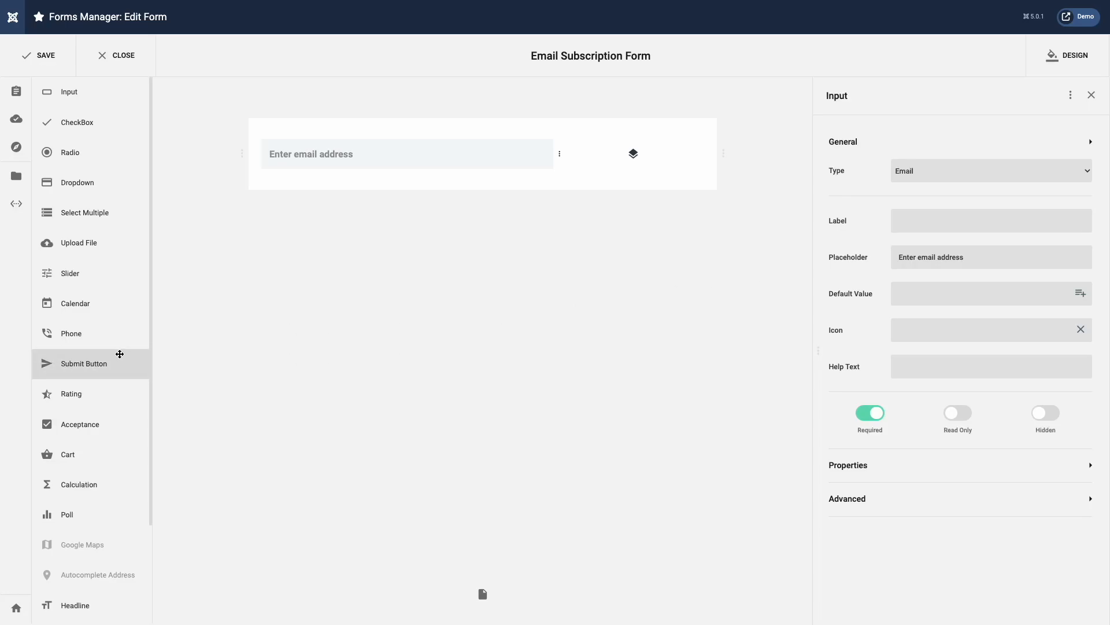
Step: Place a submit button labelled 'Subscribe' in the right column and add an empty row below
{"action": "left_click_drag", "start_coordinate": [102, 357], "coordinate": [607, 166]}
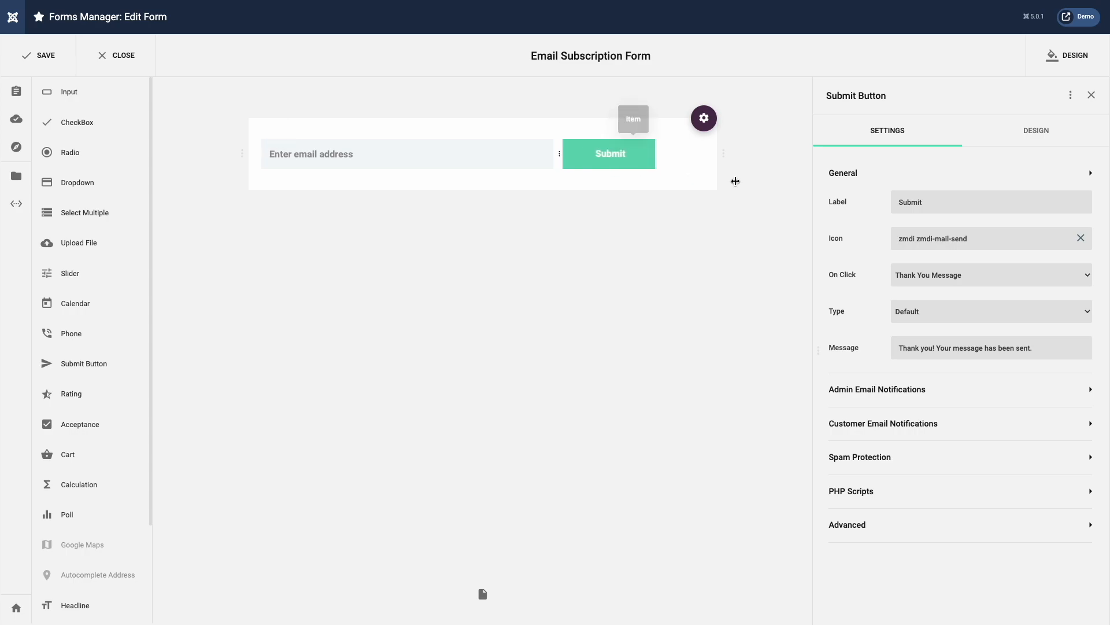
{"action": "double_click", "coordinate": [934, 200]}
{"action": "type", "text": "S"}
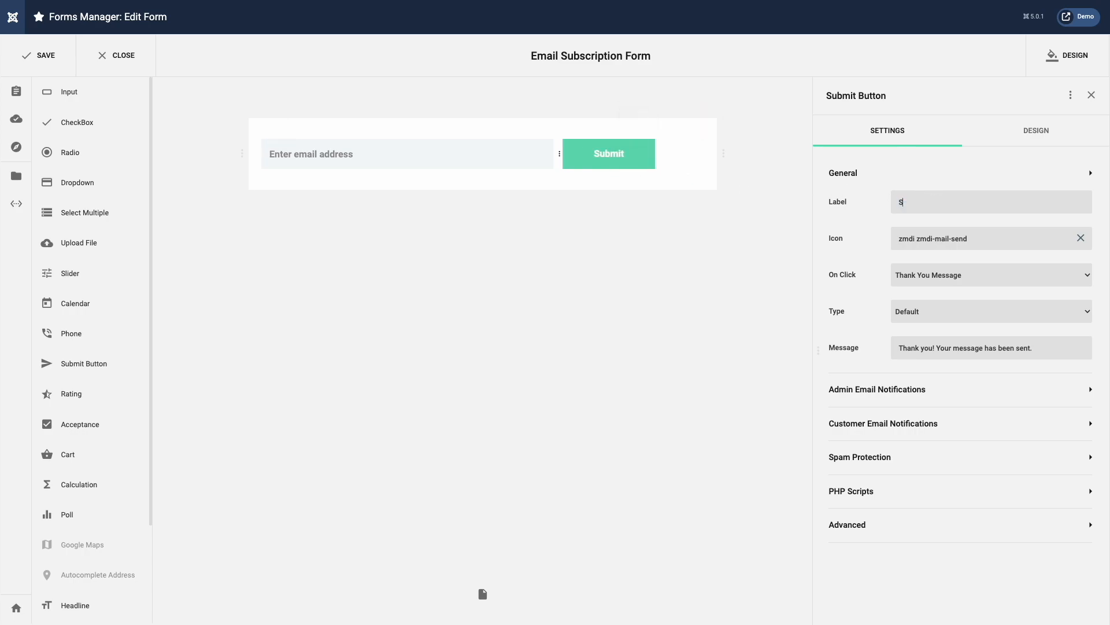
{"action": "type", "text": "ubscribe"}
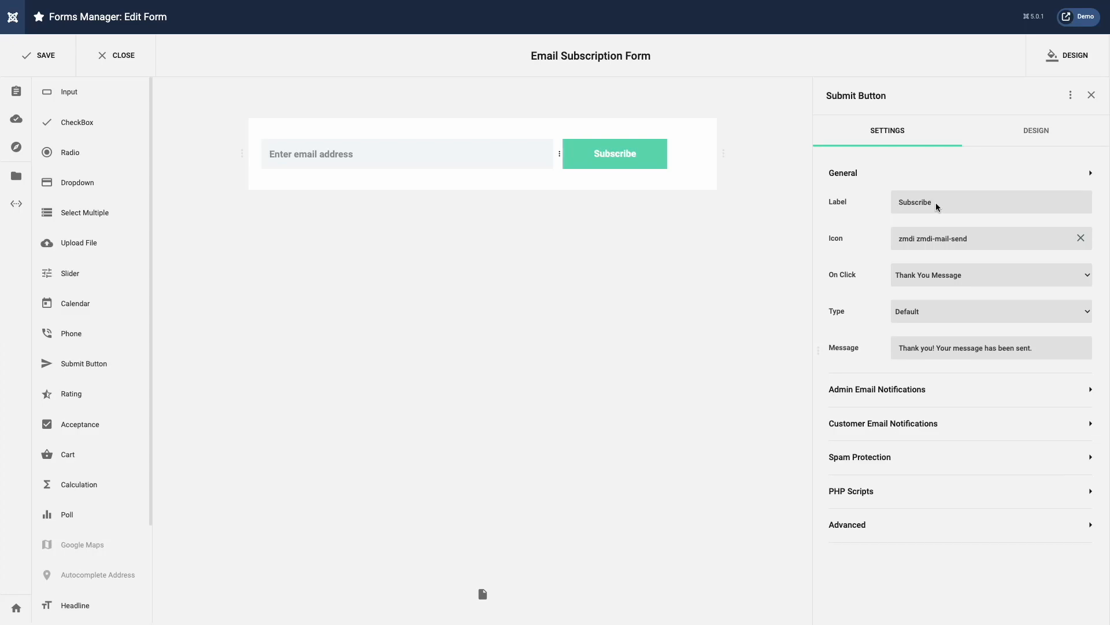
{"action": "mouse_move", "coordinate": [705, 117]}
{"action": "left_click", "coordinate": [651, 120]}
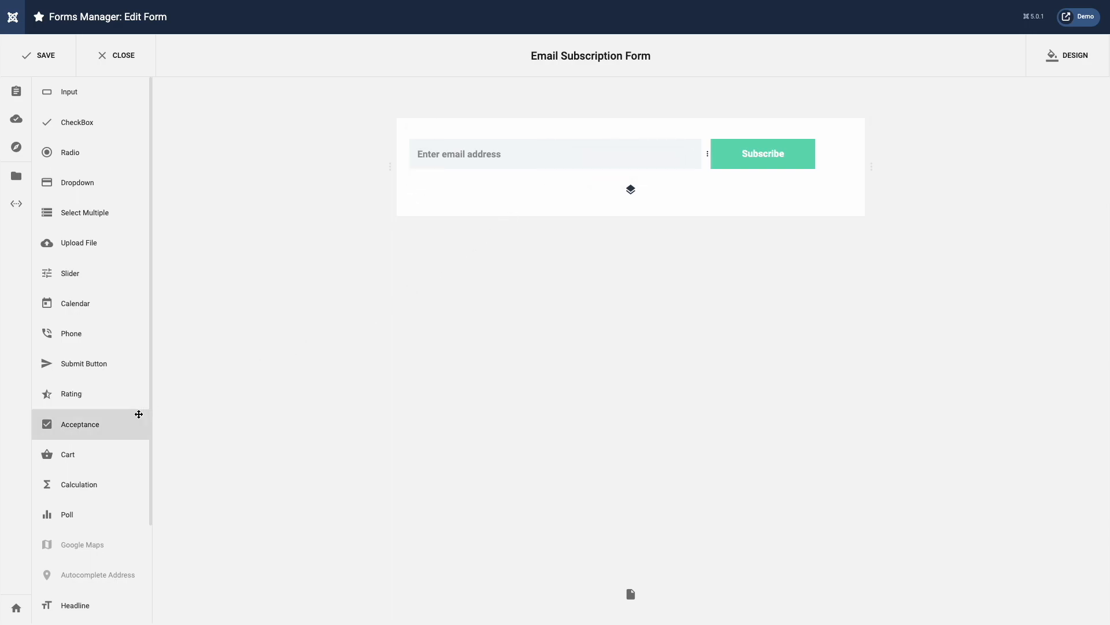
Step: Add a headingless Acceptance checkbox reading 'I agree to receive product and marketing emails' to the new row
{"action": "left_click_drag", "start_coordinate": [99, 424], "coordinate": [595, 191]}
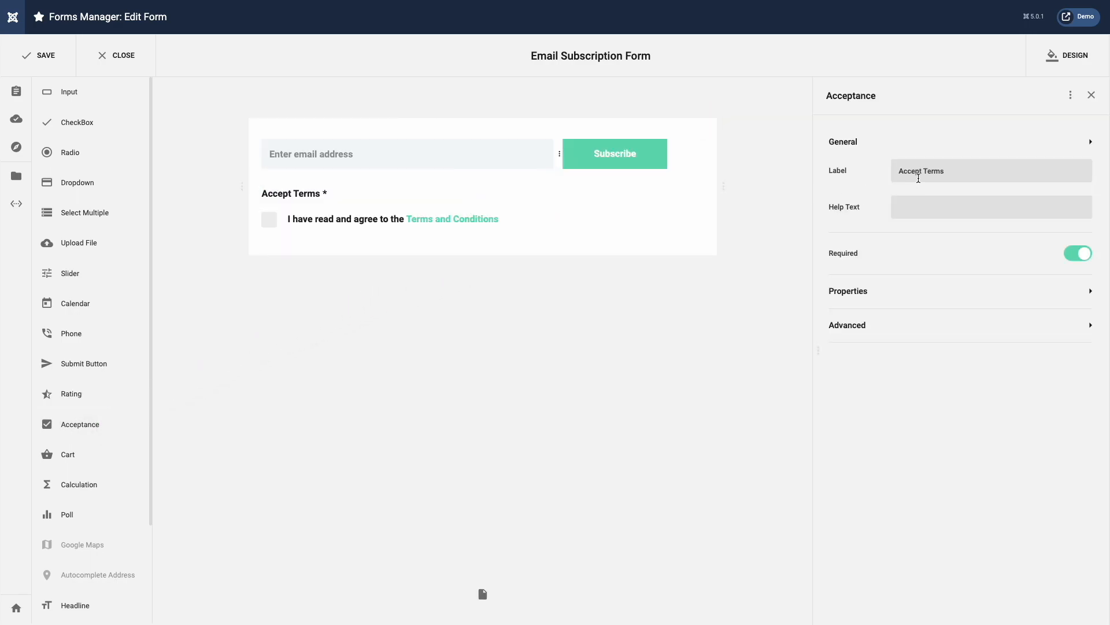
{"action": "triple_click", "coordinate": [918, 171]}
{"action": "key", "text": "BackSpace"}
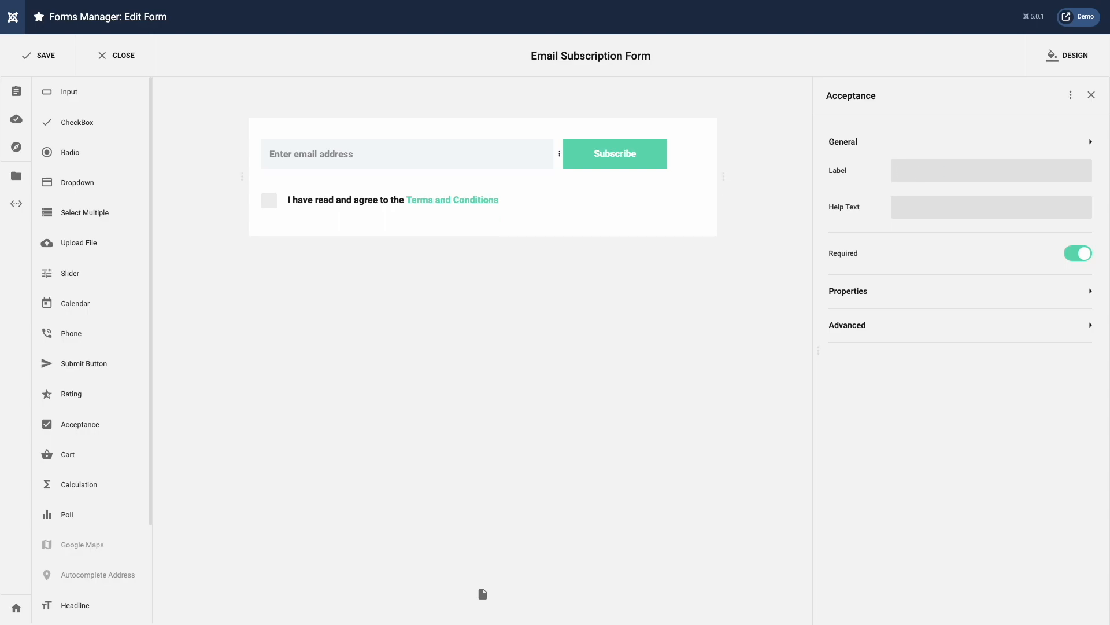
{"action": "left_click", "coordinate": [911, 293]}
{"action": "left_click", "coordinate": [890, 258]}
{"action": "triple_click", "coordinate": [890, 257]}
{"action": "type", "text": "I agree to receive product and marketing emails"}
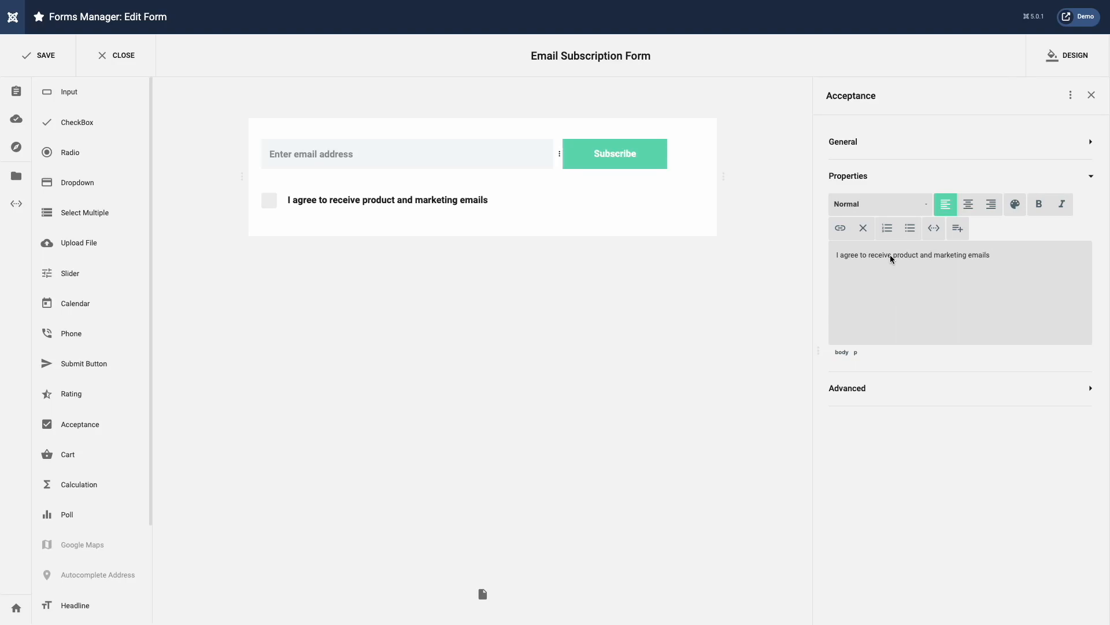
{"action": "left_click", "coordinate": [1066, 65]}
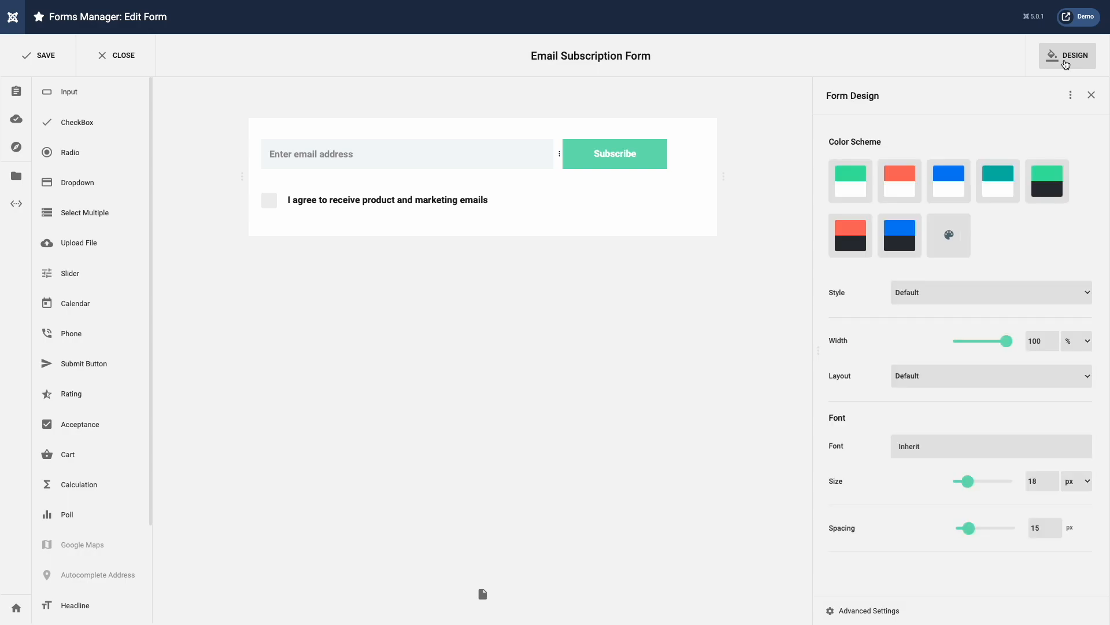
Step: In advanced field styling, set a 12 px border radius and turn off bold field text
{"action": "left_click", "coordinate": [885, 613]}
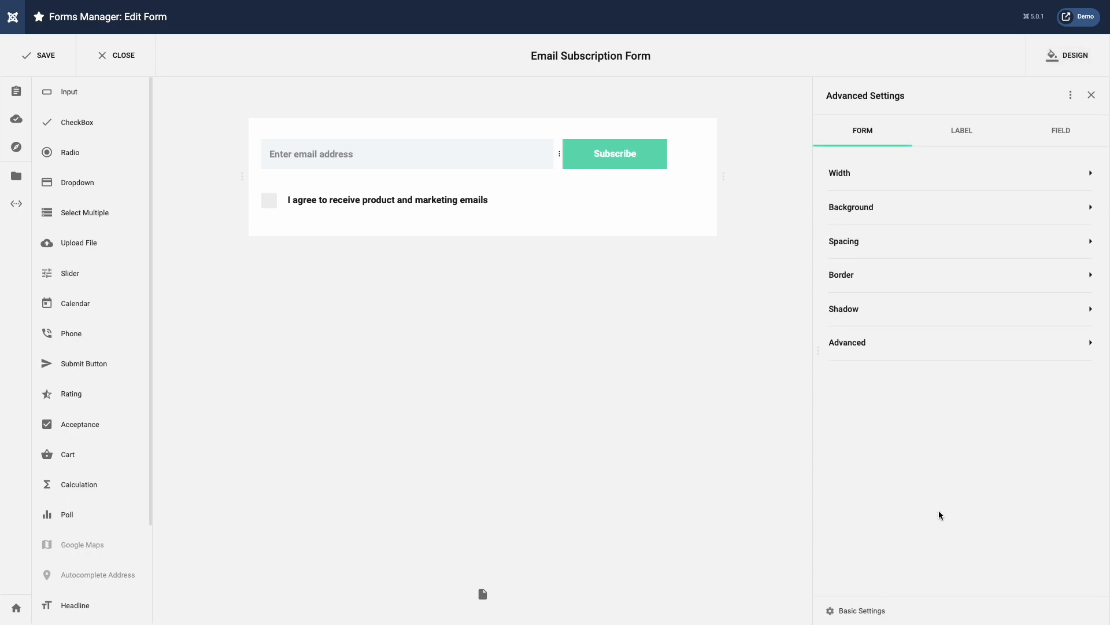
{"action": "left_click", "coordinate": [1061, 131]}
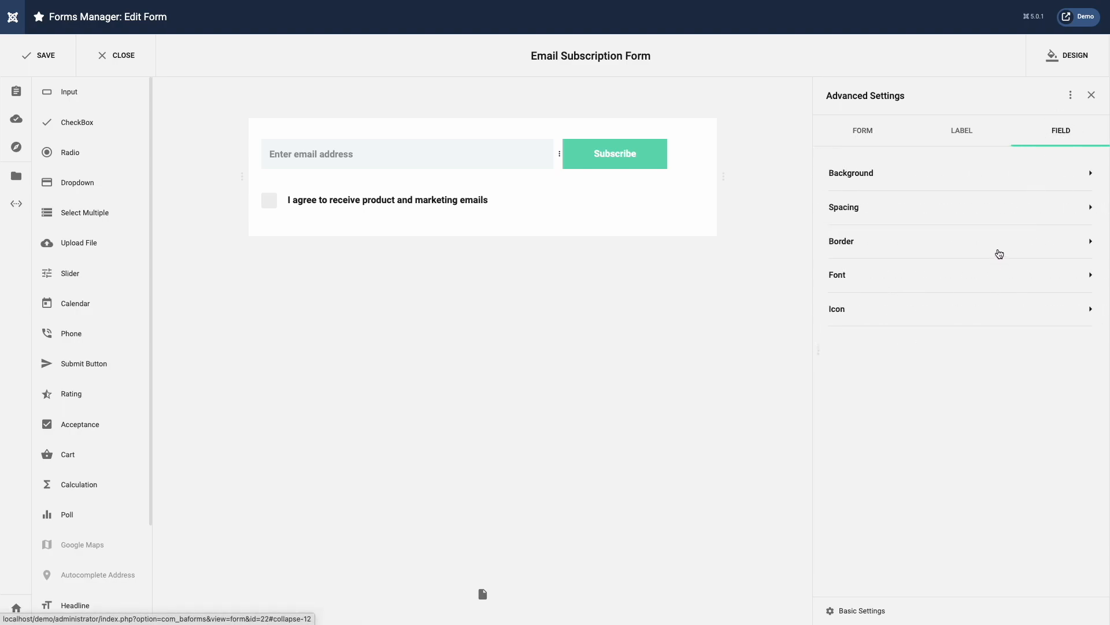
{"action": "left_click", "coordinate": [997, 252]}
{"action": "double_click", "coordinate": [1052, 312]}
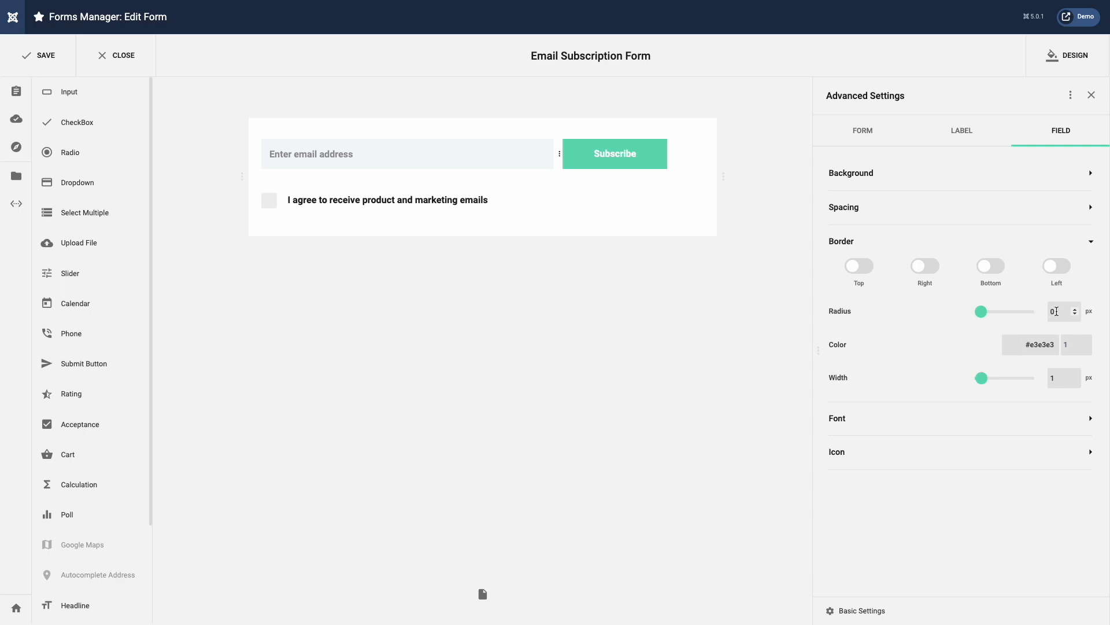
{"action": "type", "text": "12"}
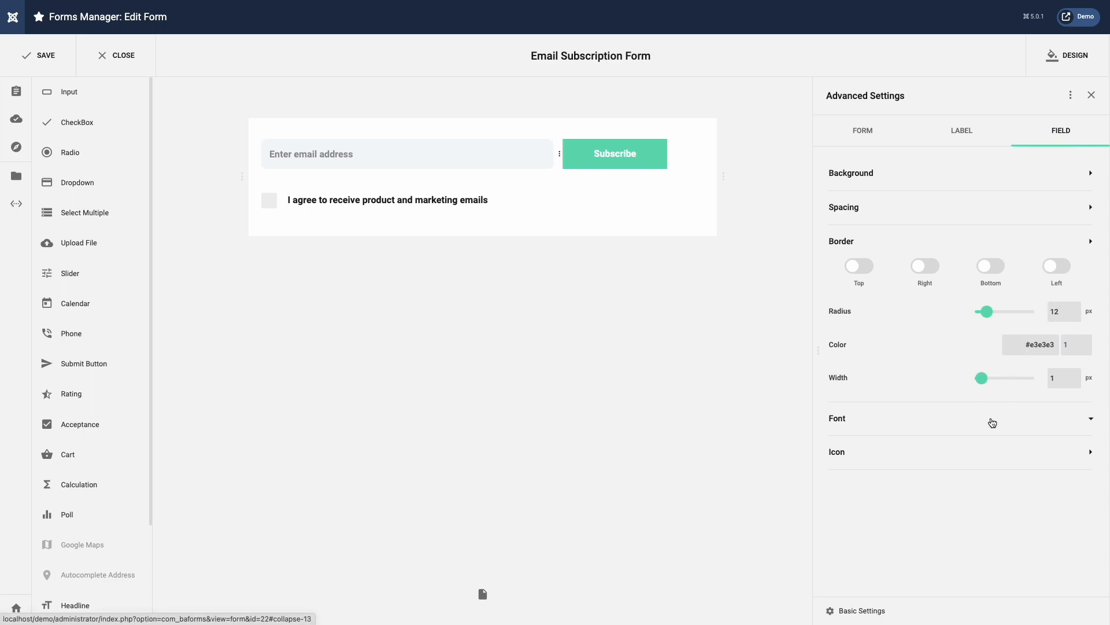
{"action": "left_click", "coordinate": [990, 419]}
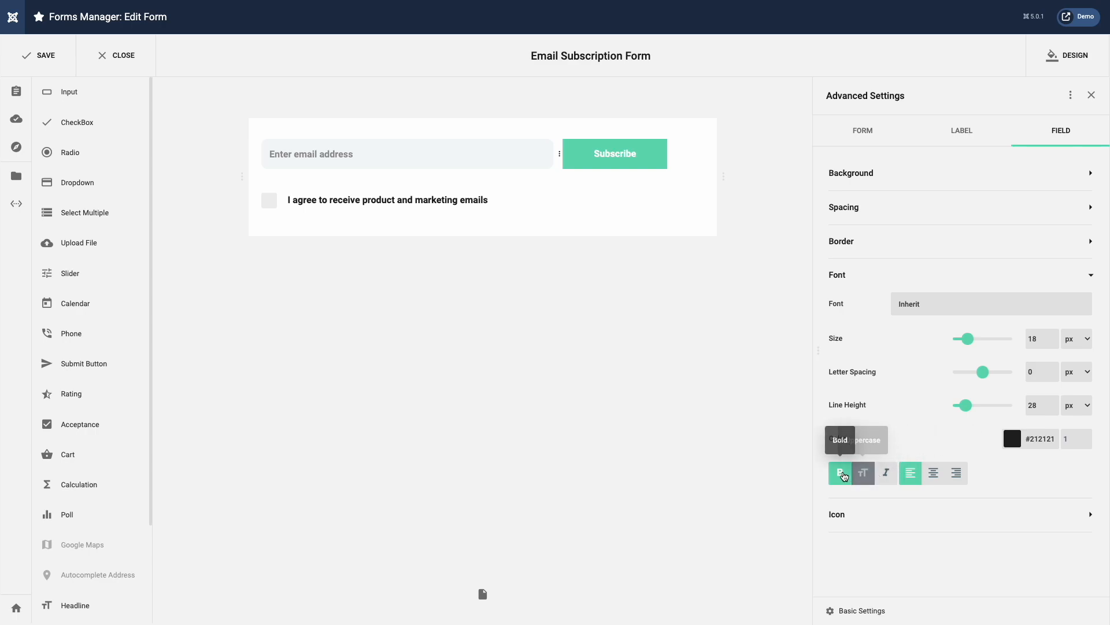
{"action": "left_click", "coordinate": [841, 473]}
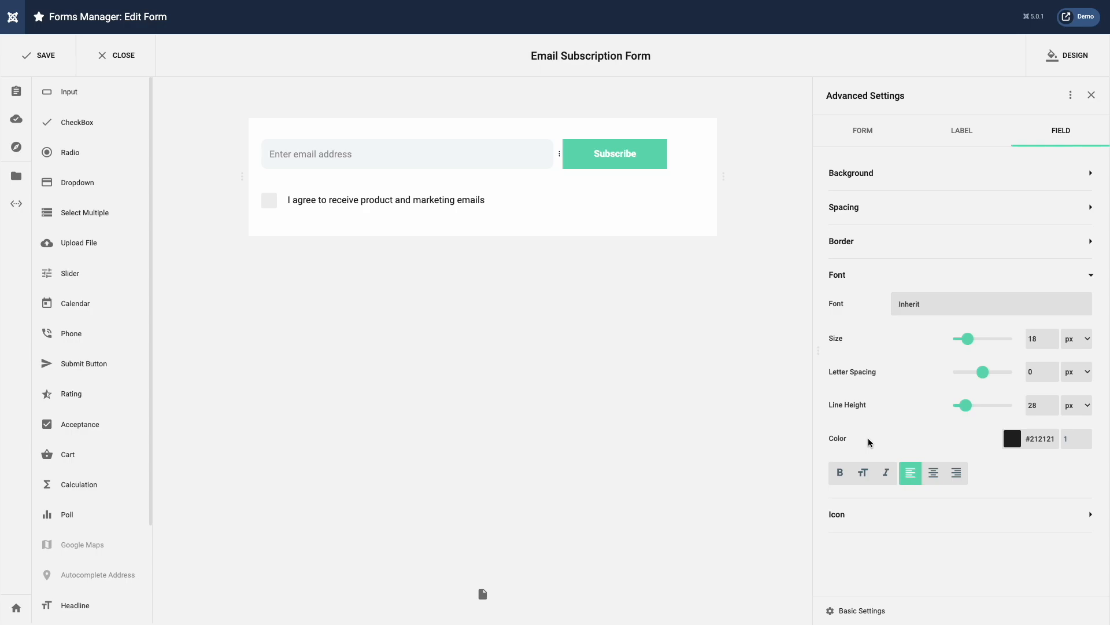
Step: Set the Subscribe button's background colour to #333333
{"action": "mouse_move", "coordinate": [633, 154]}
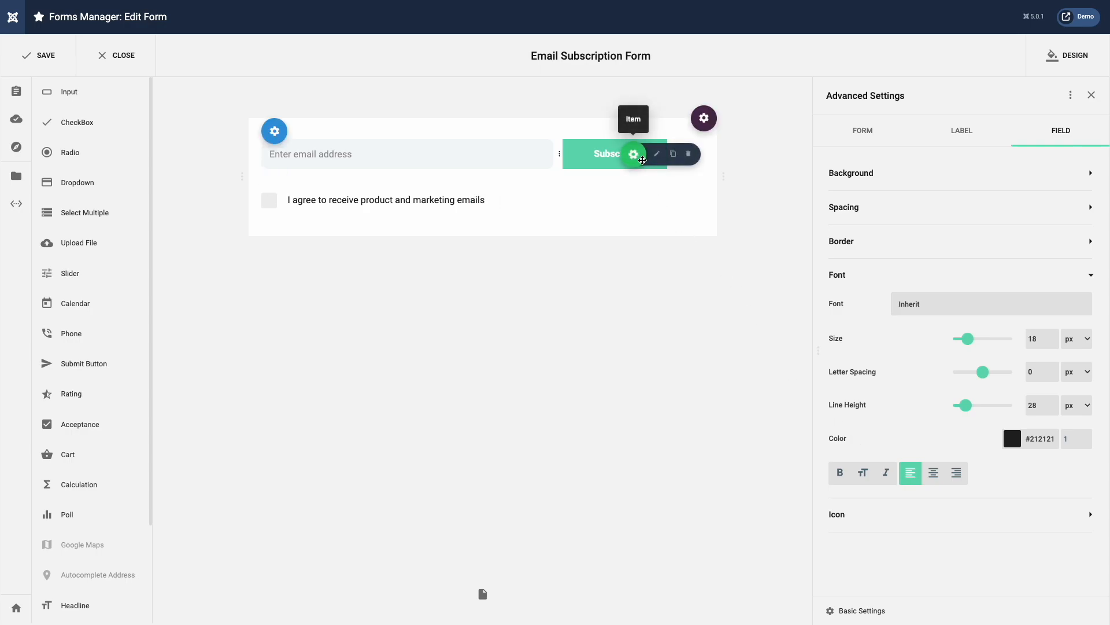
{"action": "left_click", "coordinate": [655, 155]}
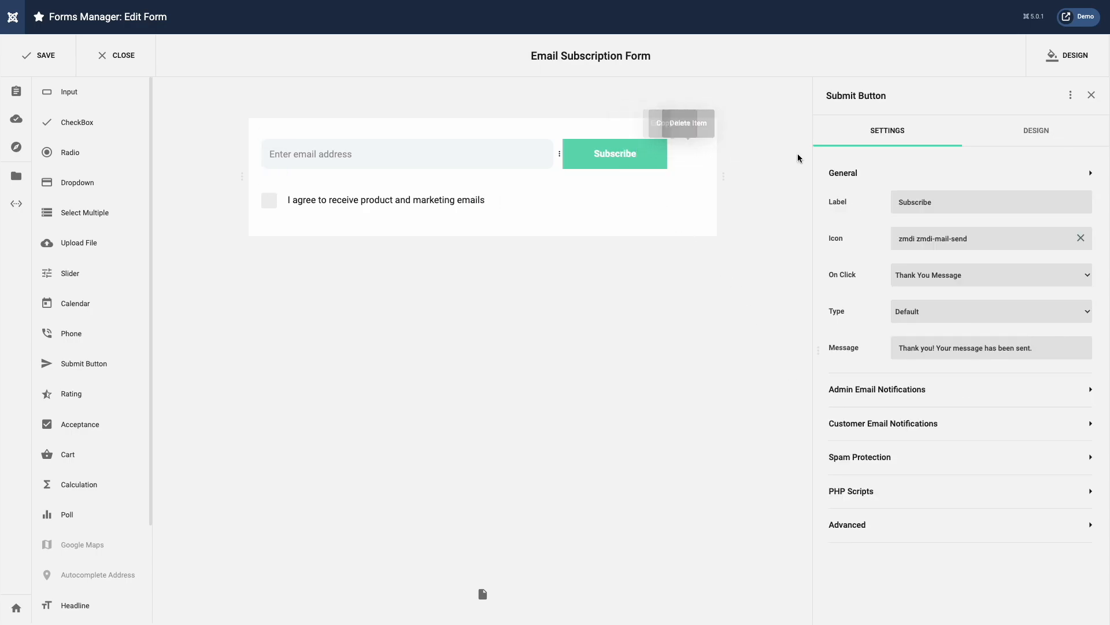
{"action": "left_click", "coordinate": [1033, 140]}
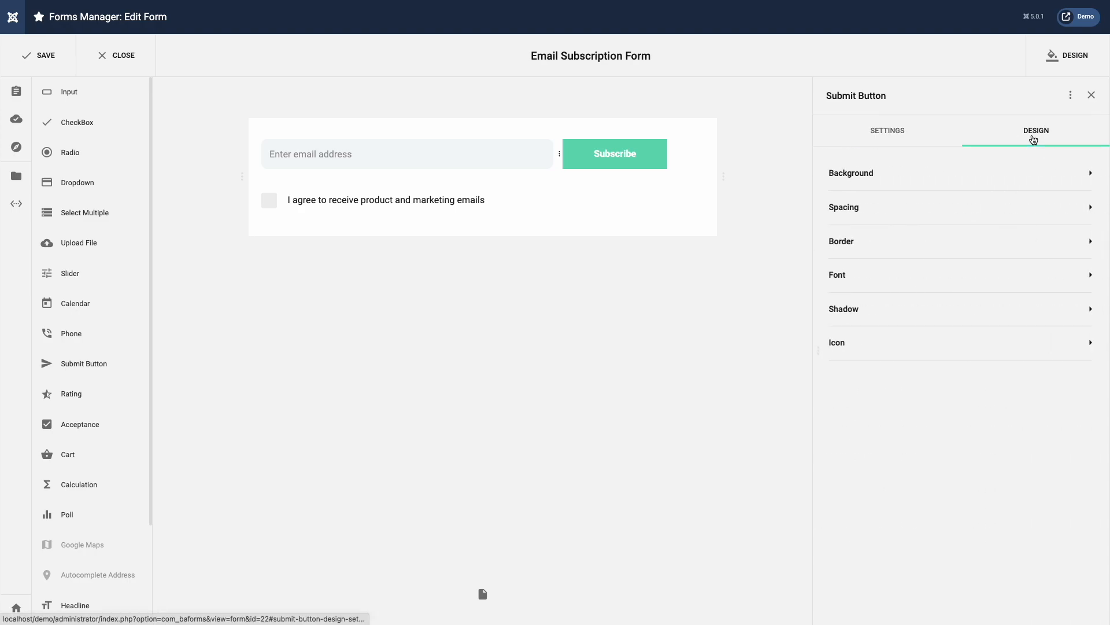
{"action": "left_click", "coordinate": [1018, 183]}
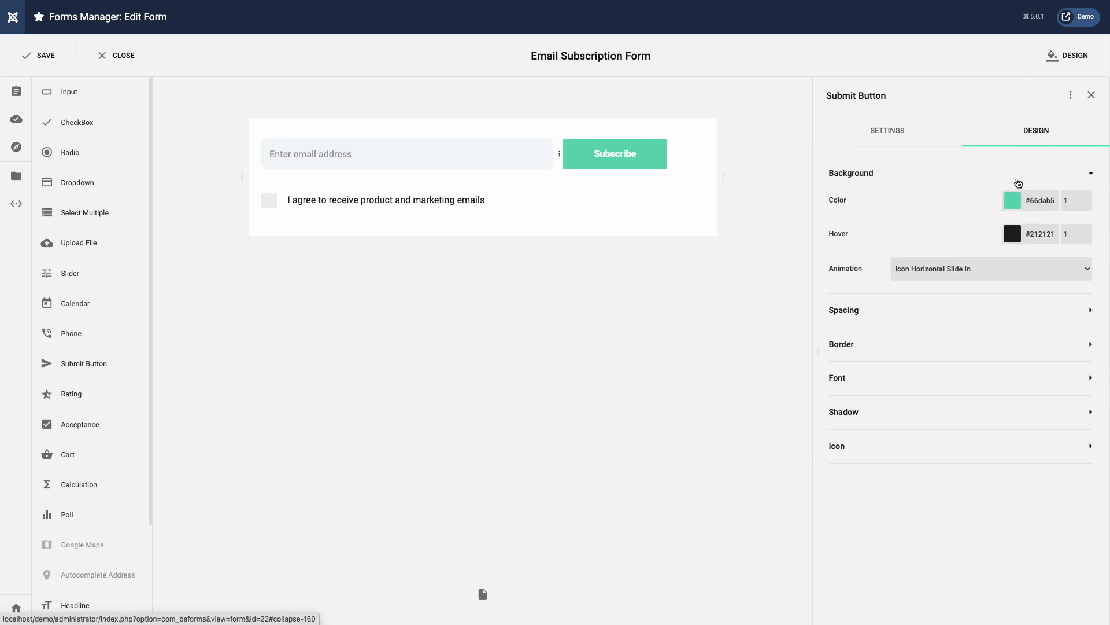
{"action": "left_click", "coordinate": [1013, 200]}
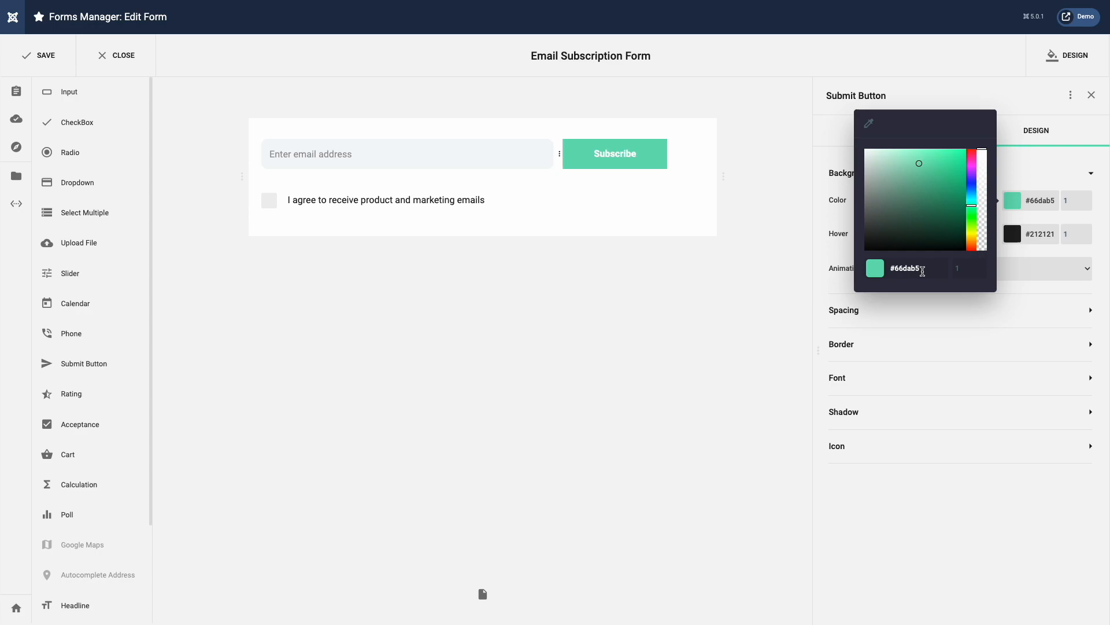
{"action": "left_click_drag", "start_coordinate": [925, 270], "coordinate": [879, 270]}
{"action": "type", "text": "333333"}
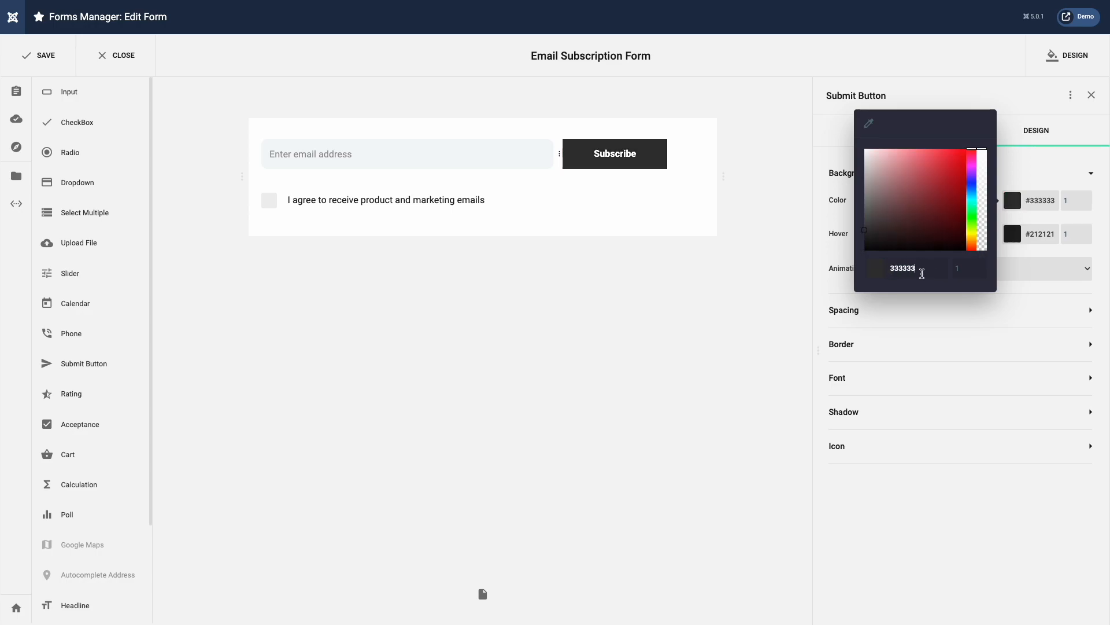
{"action": "left_click", "coordinate": [1024, 287]}
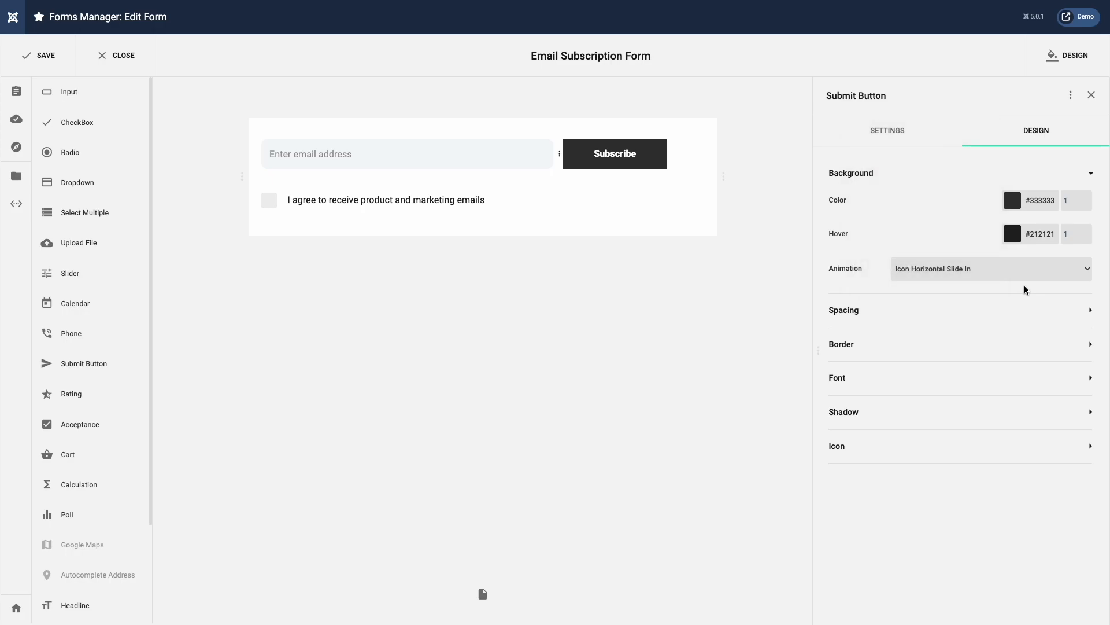
Step: Give the button 12 px corner radius, non-bold text and Justify alignment
{"action": "left_click", "coordinate": [1023, 344]}
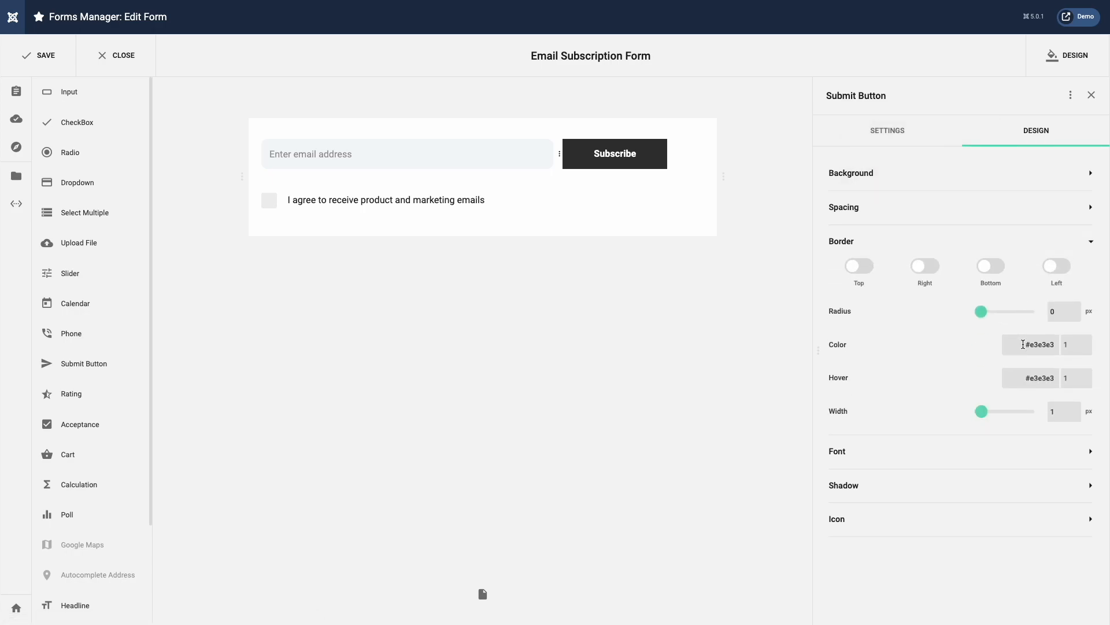
{"action": "double_click", "coordinate": [1048, 313]}
{"action": "type", "text": "12"}
{"action": "left_click", "coordinate": [996, 451]}
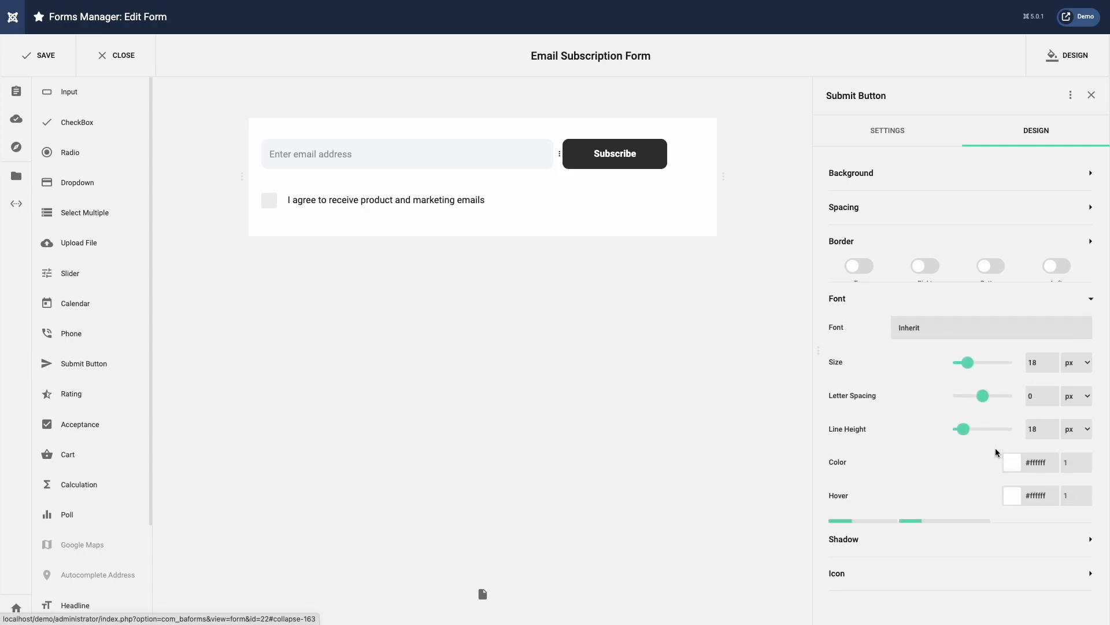
{"action": "left_click", "coordinate": [840, 507]}
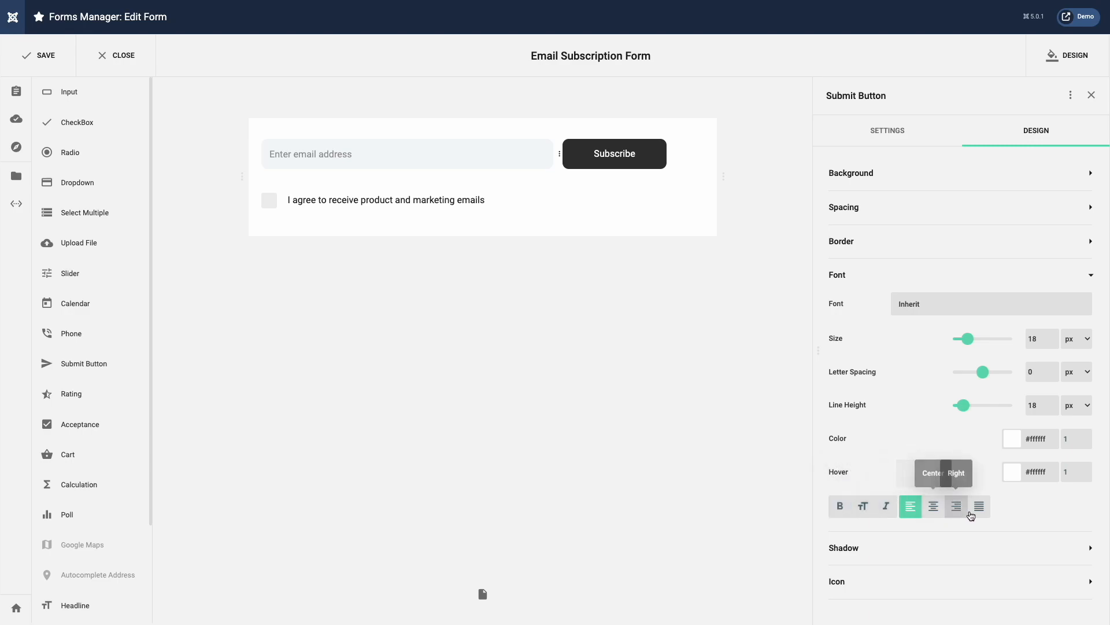
{"action": "left_click", "coordinate": [989, 513]}
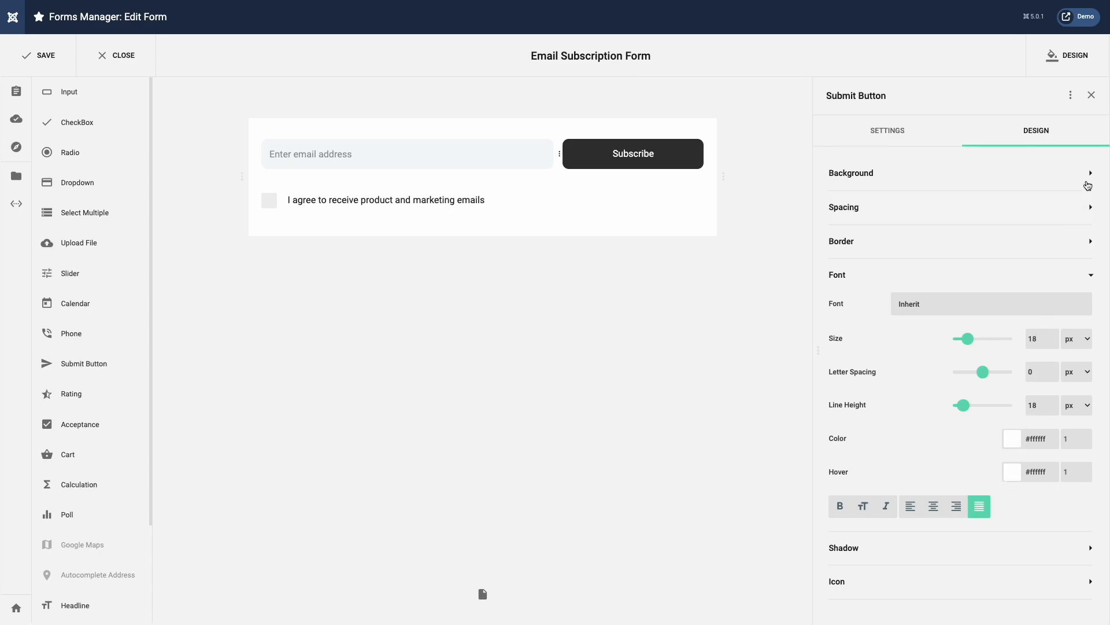
{"action": "left_click", "coordinate": [1092, 96]}
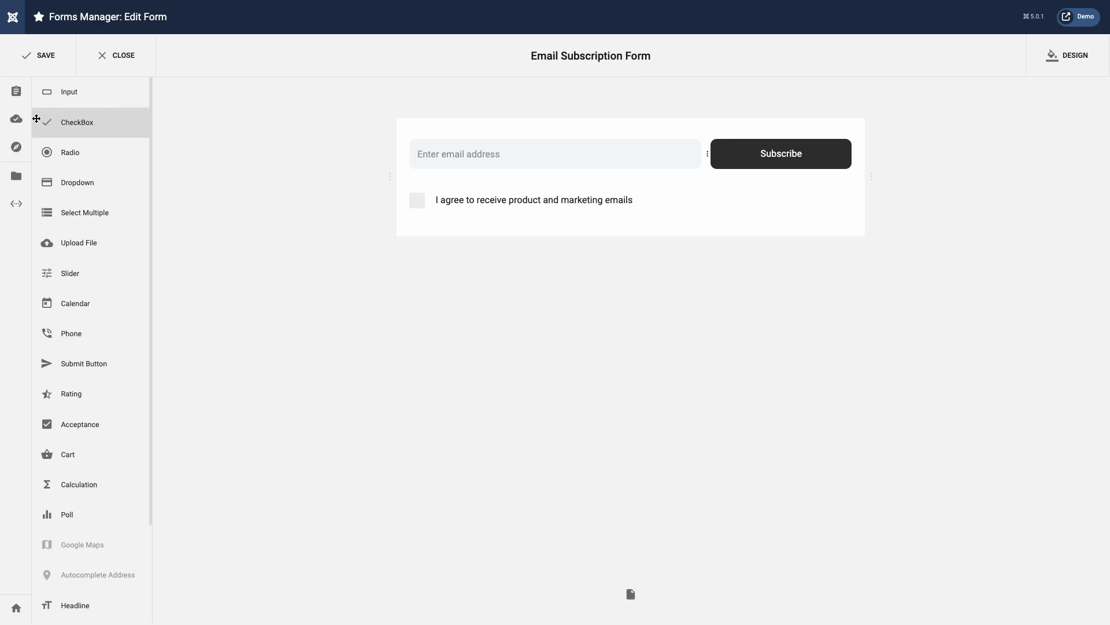
Step: Look at the Mailchimp emailing integration settings and close them unchanged
{"action": "left_click", "coordinate": [16, 119]}
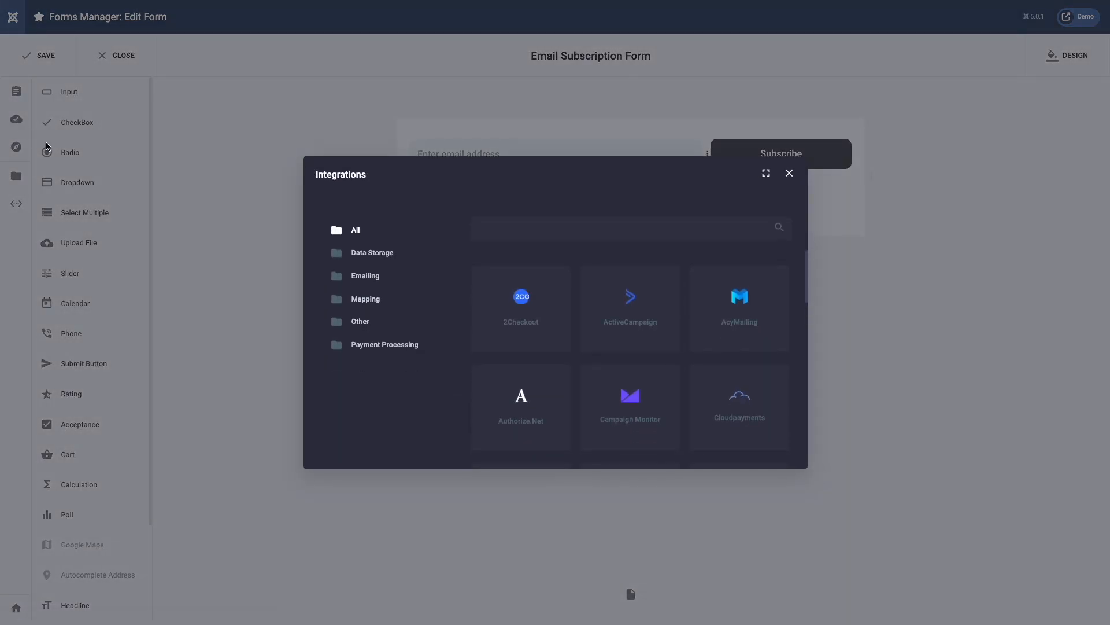
{"action": "left_click", "coordinate": [359, 278]}
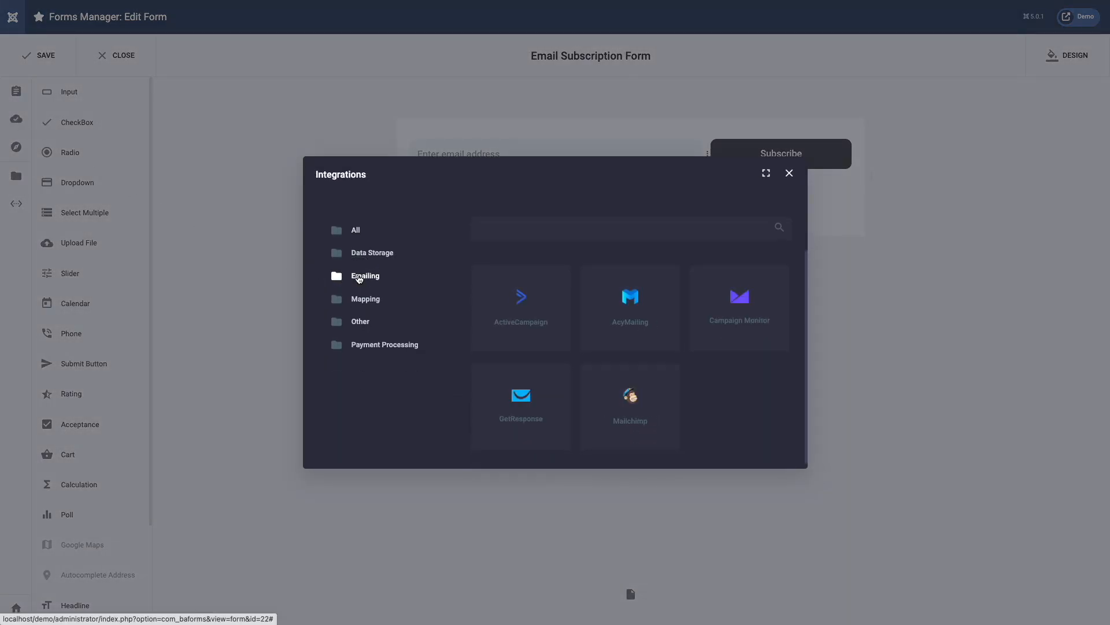
{"action": "left_click", "coordinate": [610, 396]}
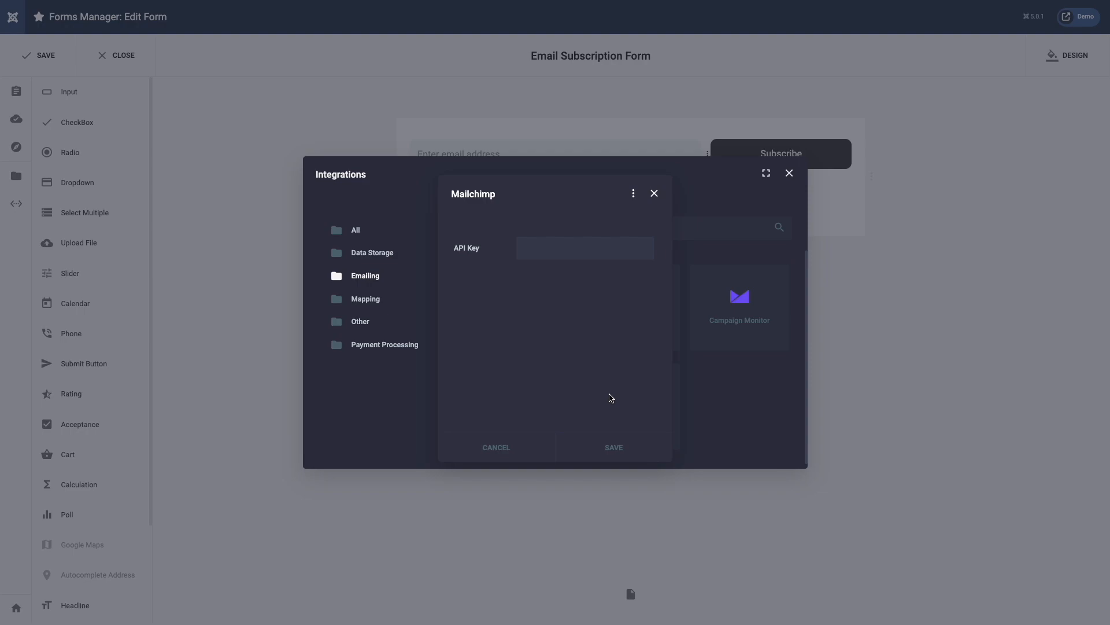
{"action": "left_click", "coordinate": [715, 407]}
Step: Save the subscription form and start adding a new element to the Gridbox page column
{"action": "left_click", "coordinate": [880, 426]}
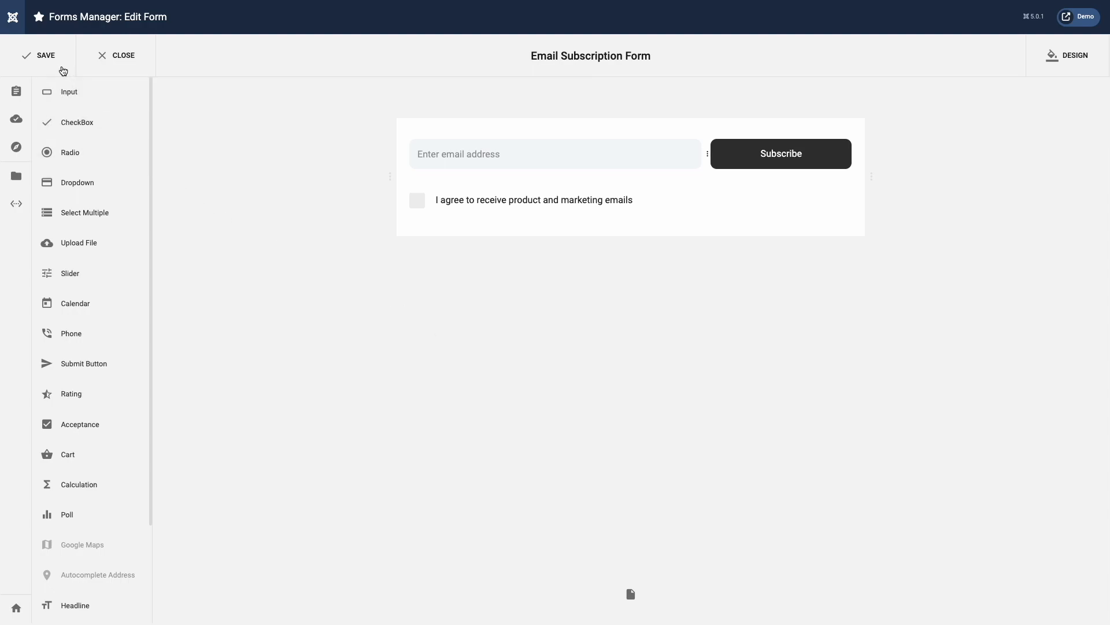
{"action": "left_click", "coordinate": [58, 65]}
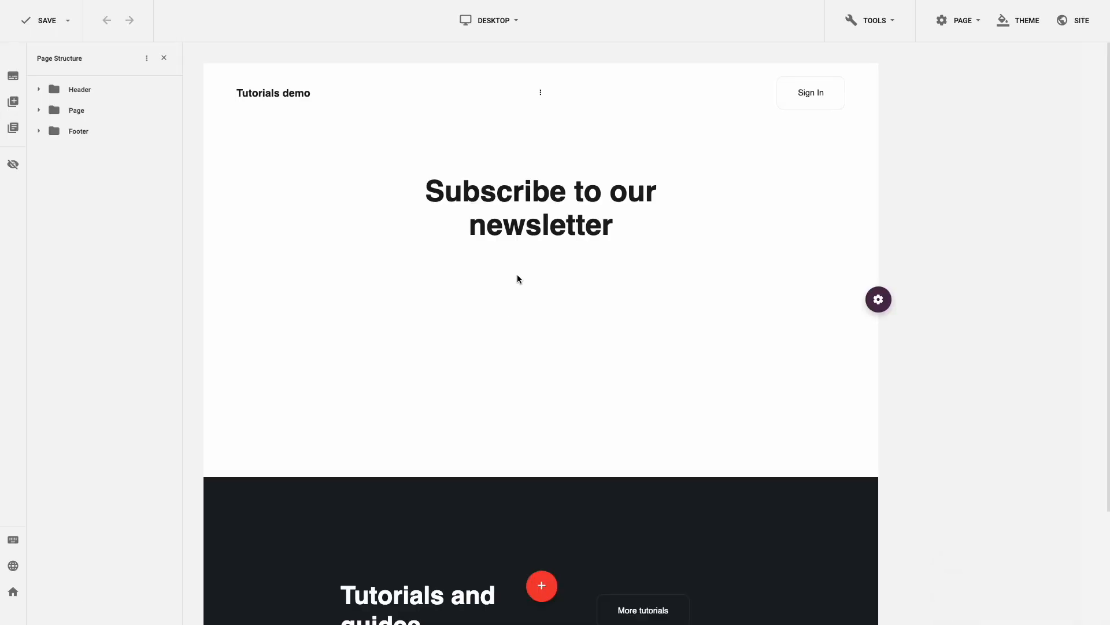
{"action": "left_click", "coordinate": [521, 268]}
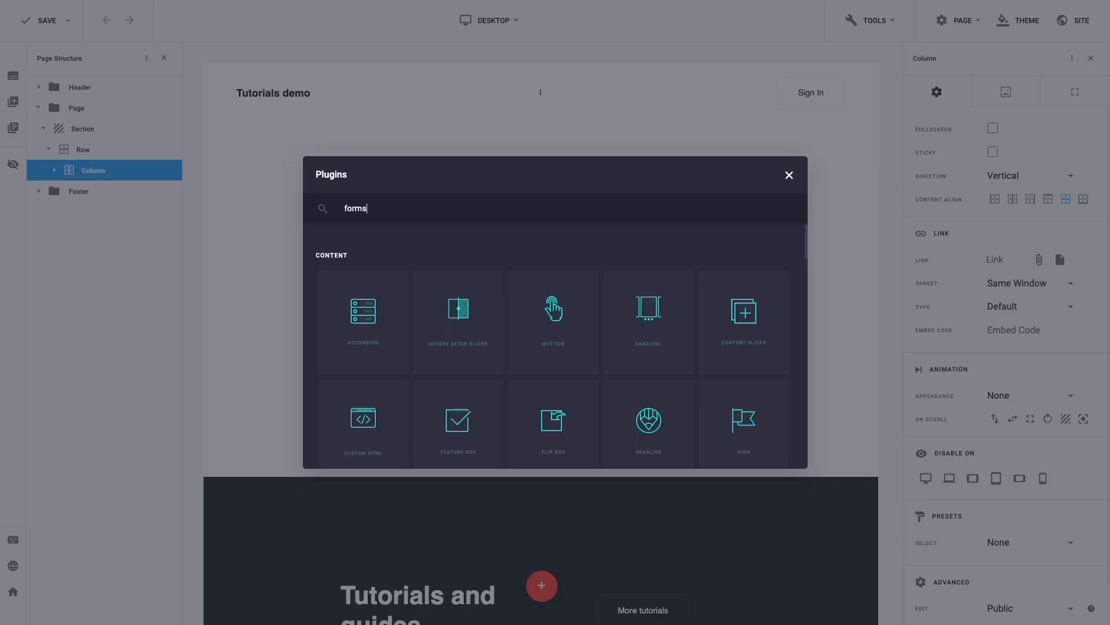
Step: Insert the Balbooa Forms Email Subscription Form, save the page, and type a test e-mail on the live page
{"action": "left_click", "coordinate": [390, 316]}
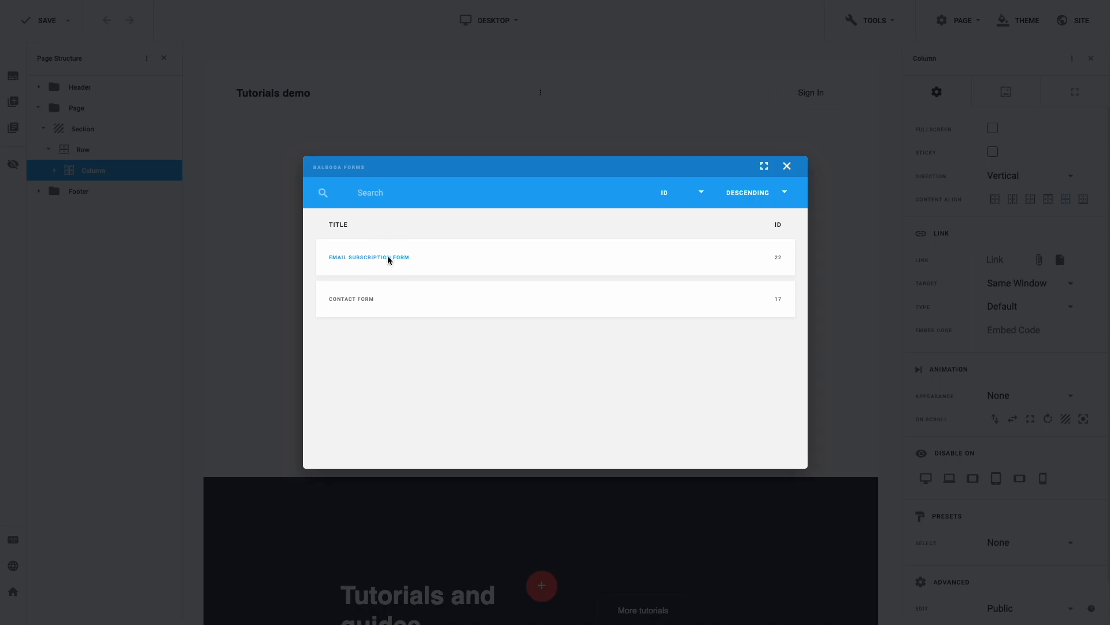
{"action": "left_click", "coordinate": [388, 260]}
{"action": "left_click", "coordinate": [32, 26]}
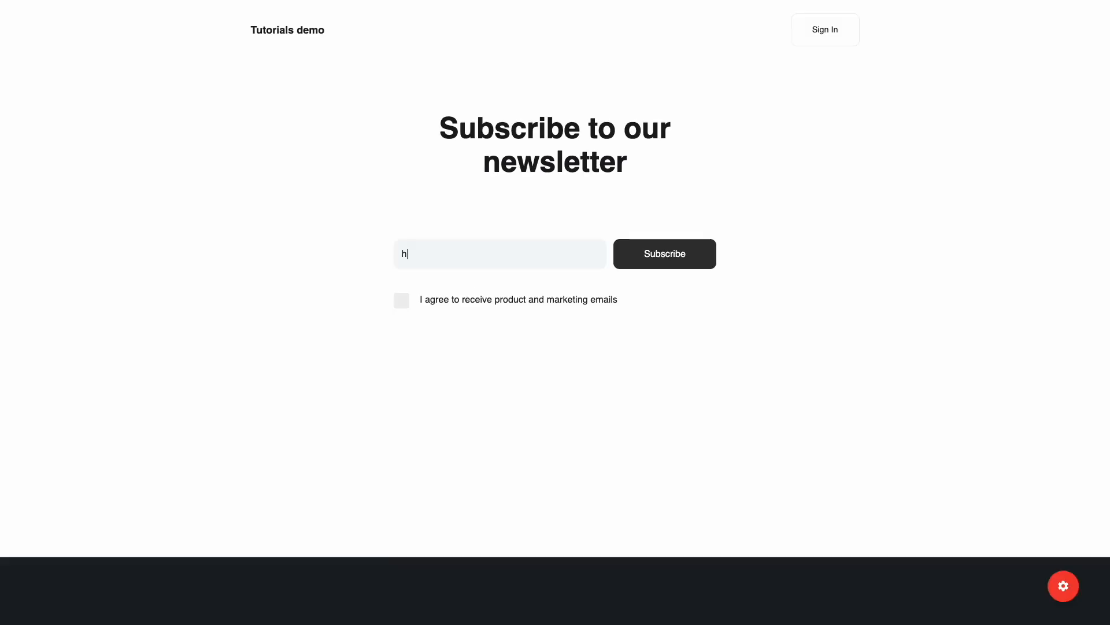
Step: Tick the product and marketing emails consent checkbox on the live form
{"action": "left_click", "coordinate": [403, 301]}
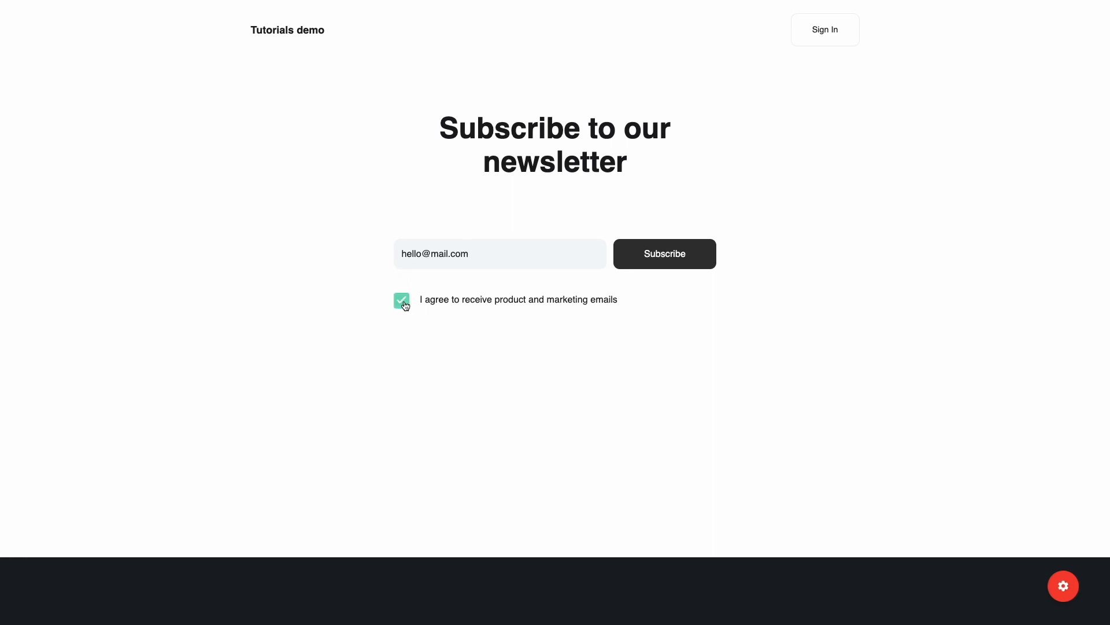